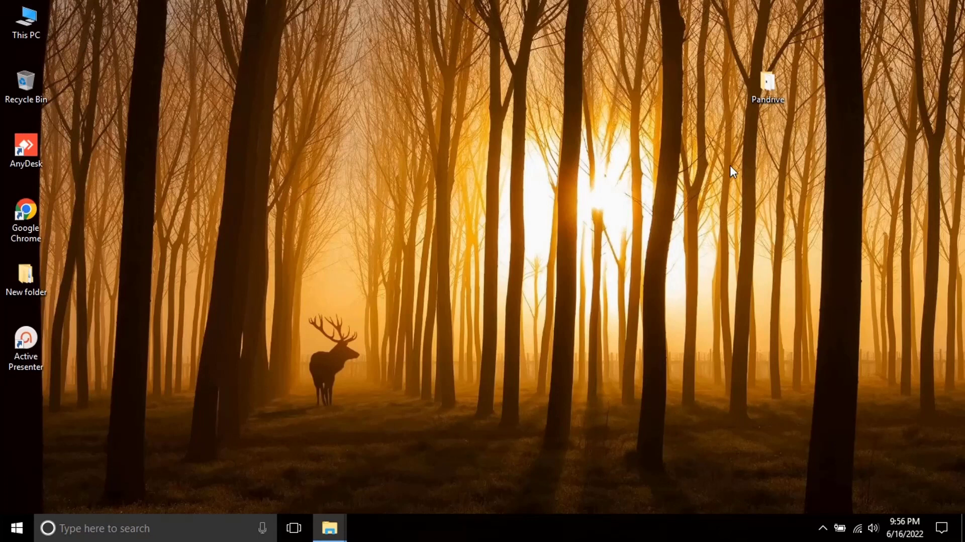
# - Launch rufus-3.14_BETA from the desktop's Pandrive folder and choose Win10AIO_15in1_14393_321 (I:) [8 GB] as the device
pyautogui.doubleClick(768, 85)
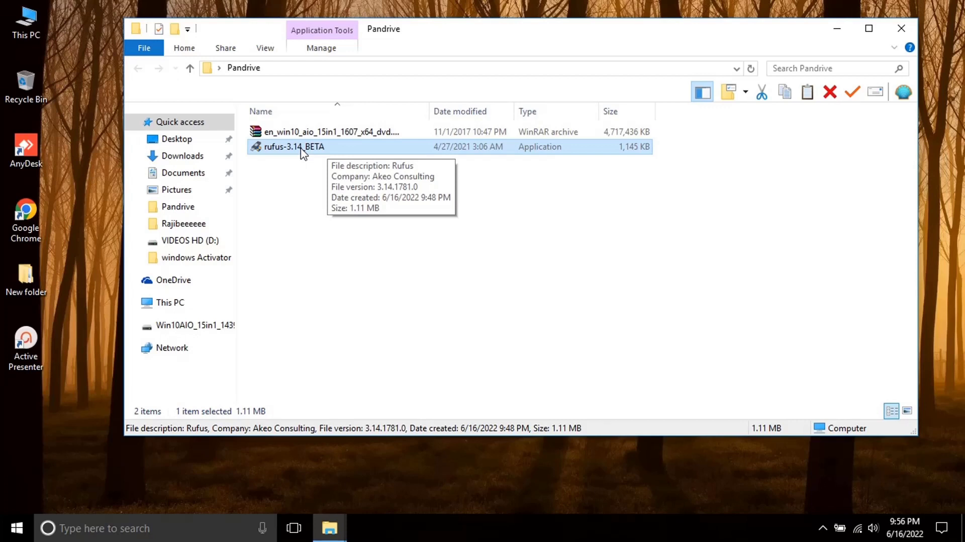
pyautogui.doubleClick(303, 149)
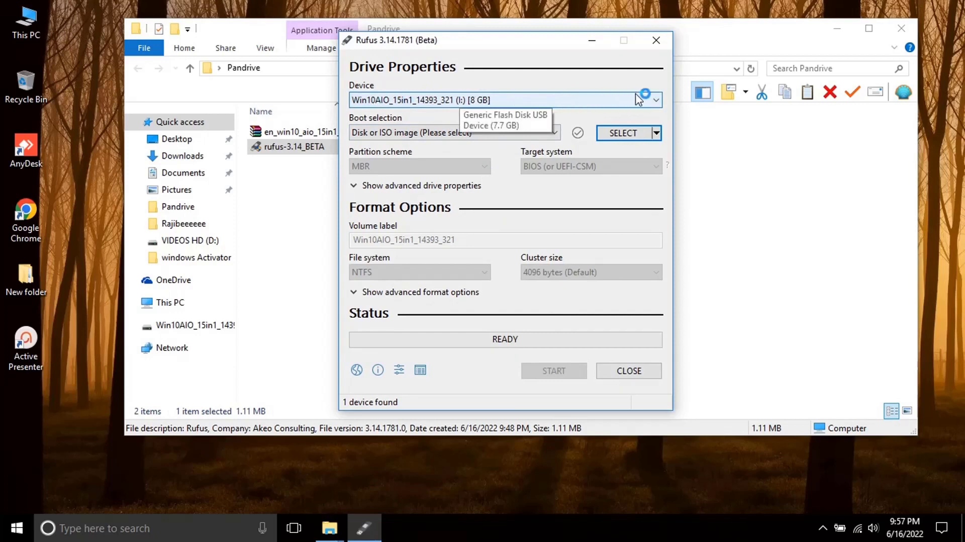
pyautogui.click(653, 100)
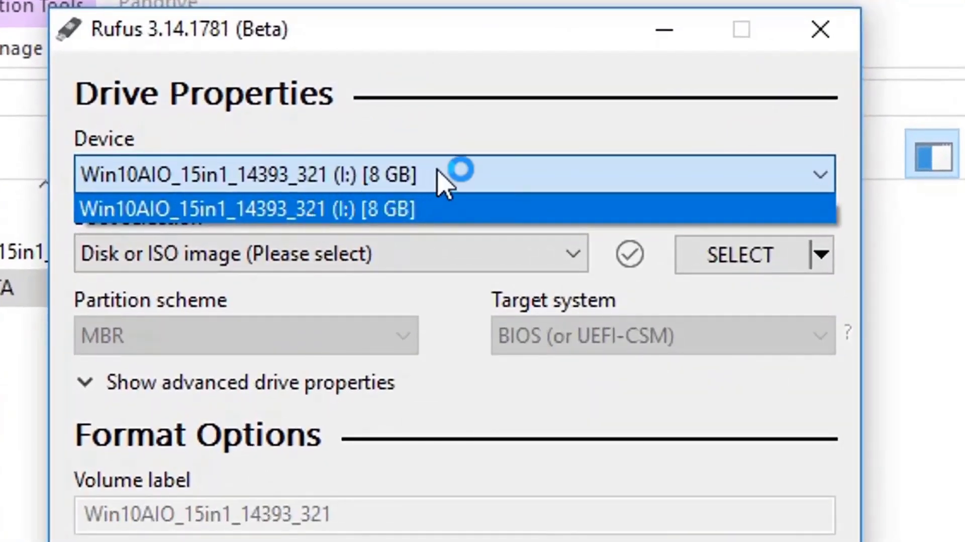
pyautogui.click(431, 172)
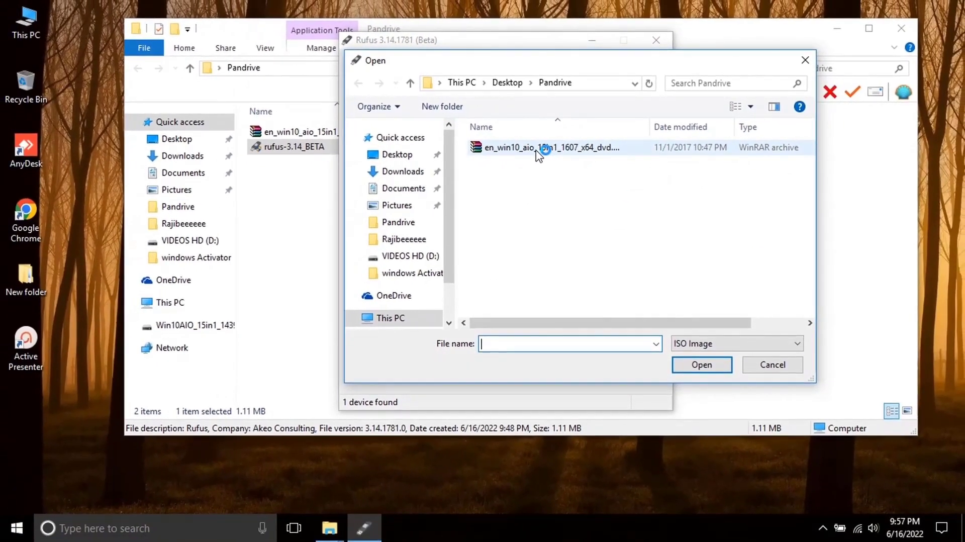
# - Load the en_win10_aio_15in1_1607_x64_dvd ISO as the boot image and set the partition scheme to MBR
pyautogui.click(537, 153)
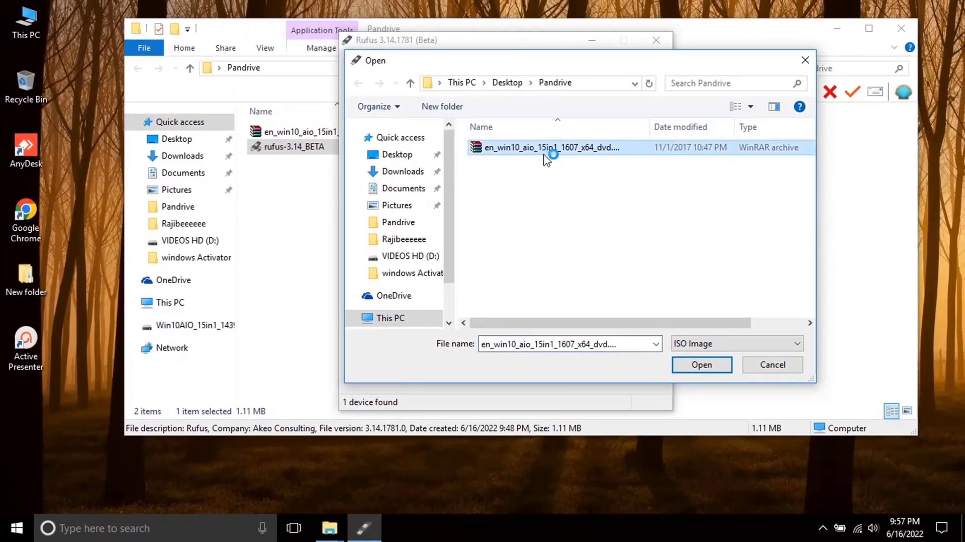
pyautogui.click(712, 367)
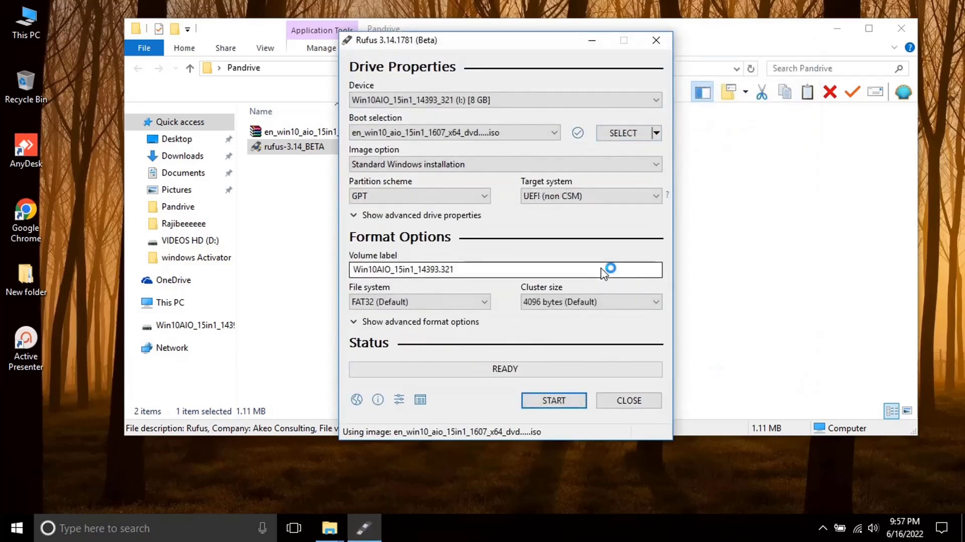
pyautogui.click(533, 199)
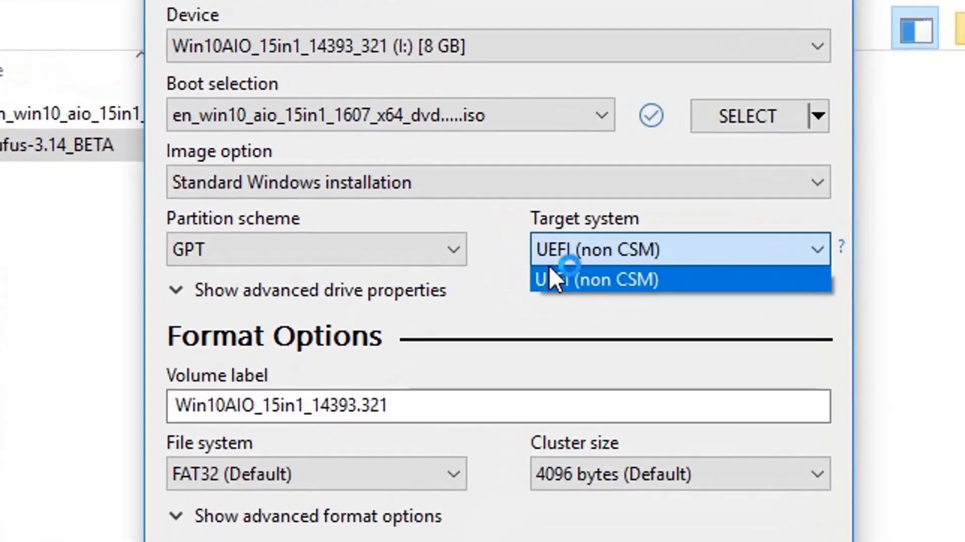
pyautogui.click(444, 245)
pyautogui.click(445, 244)
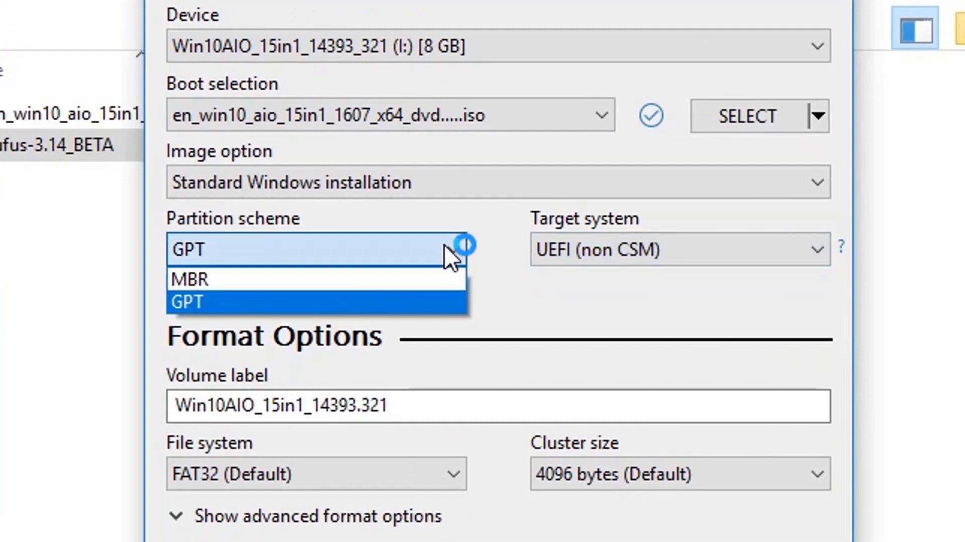
pyautogui.click(245, 279)
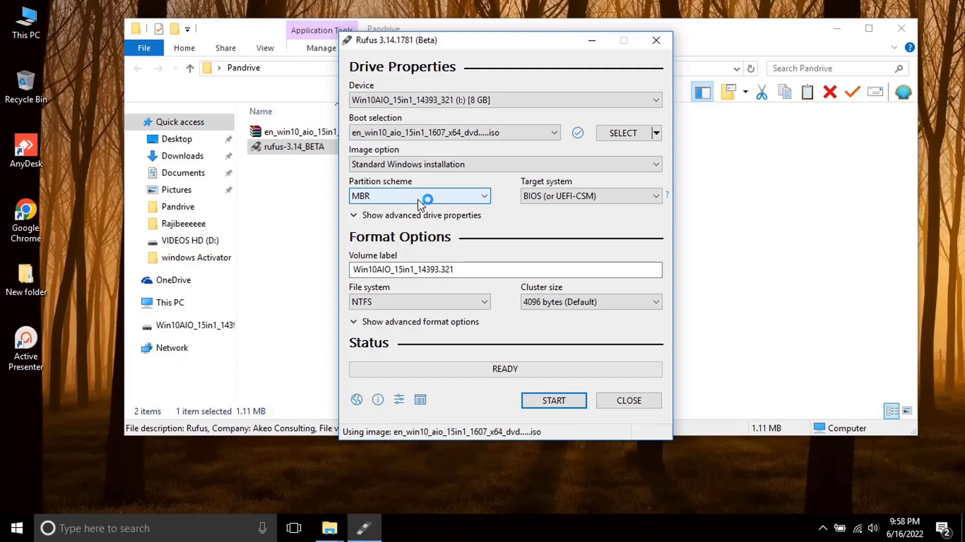
# - Minimize the Pandrive folder window and start writing the image to the USB drive, accepting erasure of its data
pyautogui.click(837, 28)
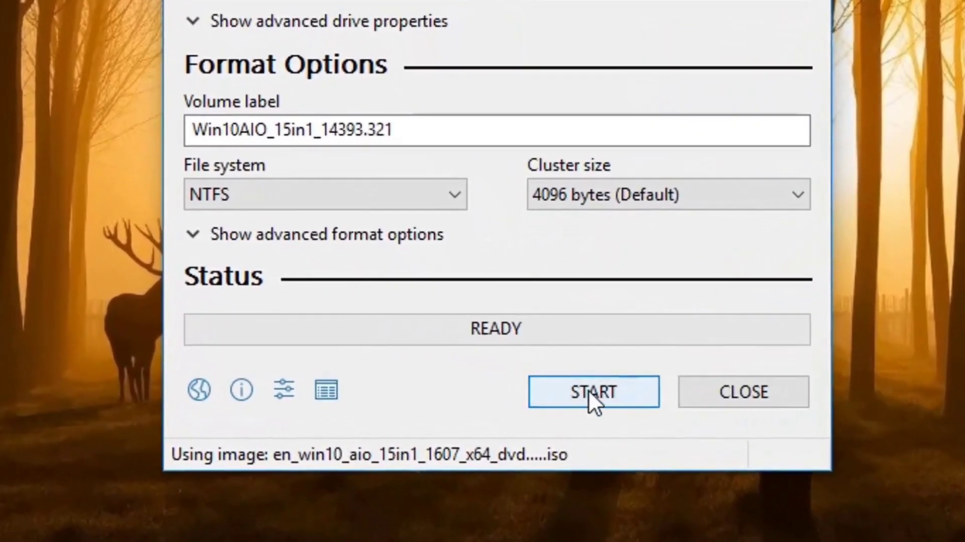
pyautogui.click(588, 389)
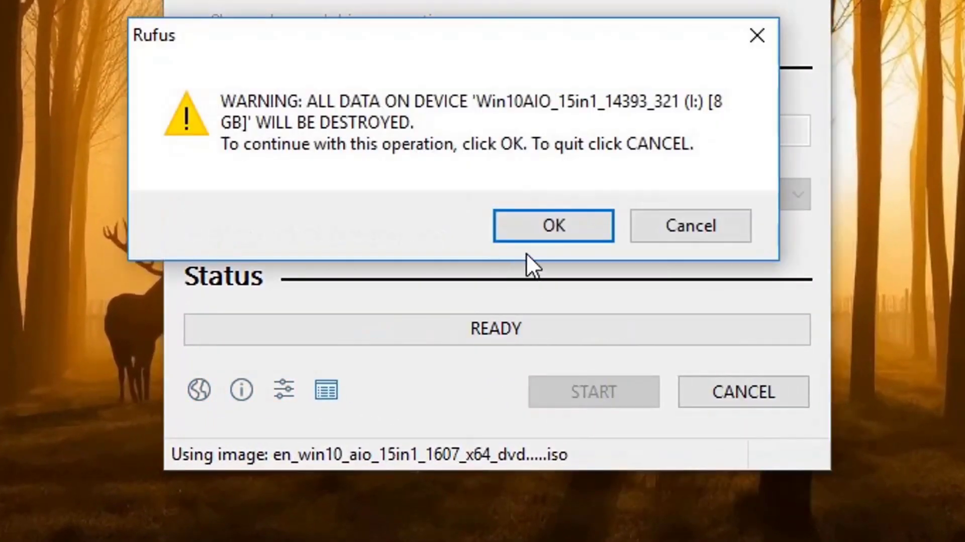
pyautogui.click(563, 225)
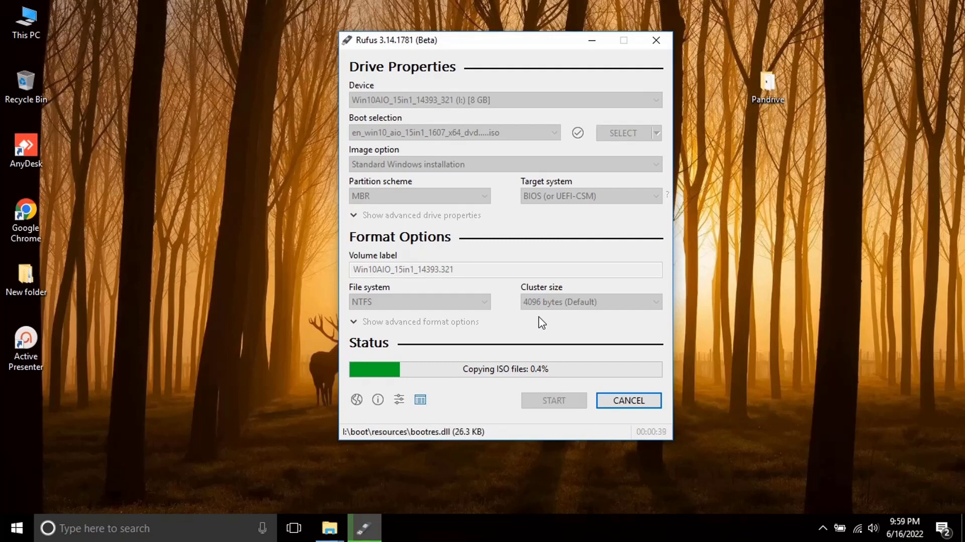
pyautogui.click(907, 532)
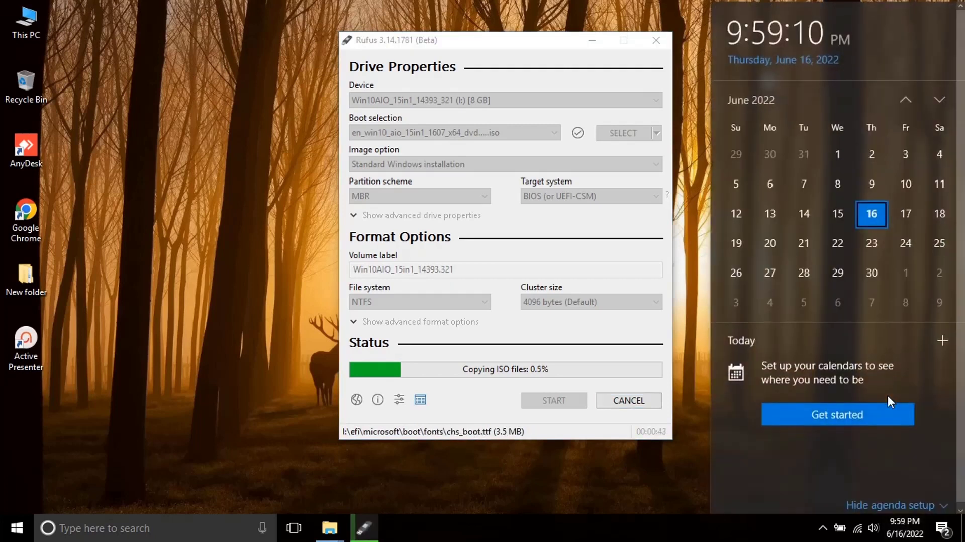
pyautogui.click(660, 466)
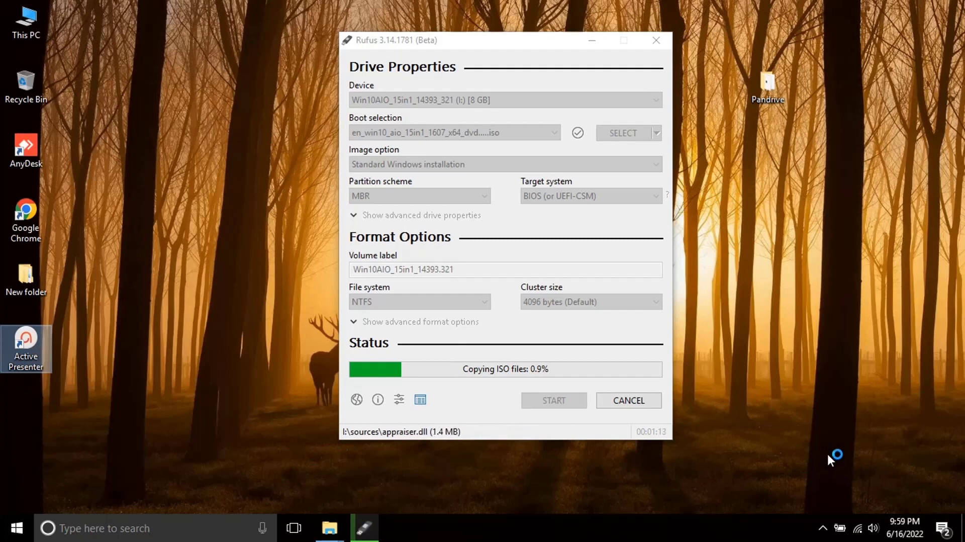
pyautogui.click(825, 527)
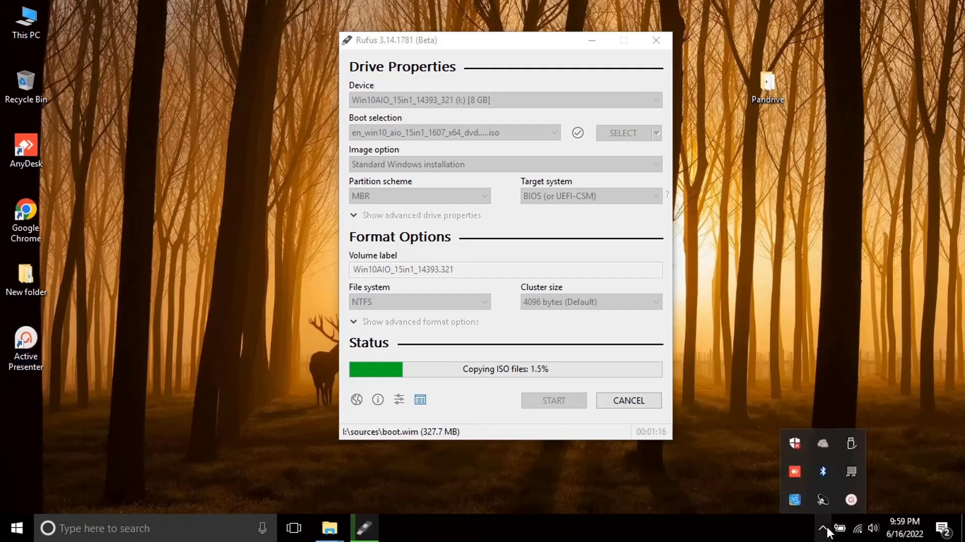
pyautogui.click(852, 499)
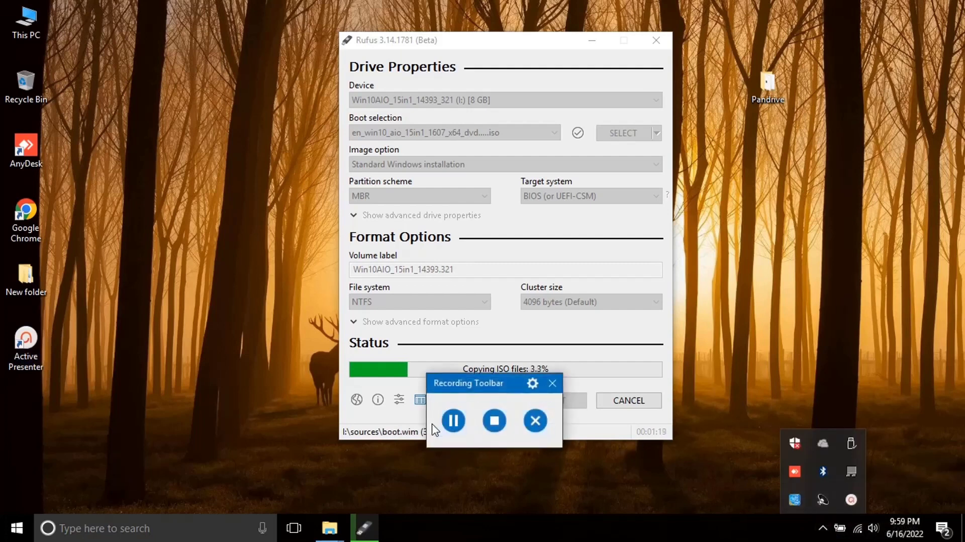
pyautogui.click(451, 427)
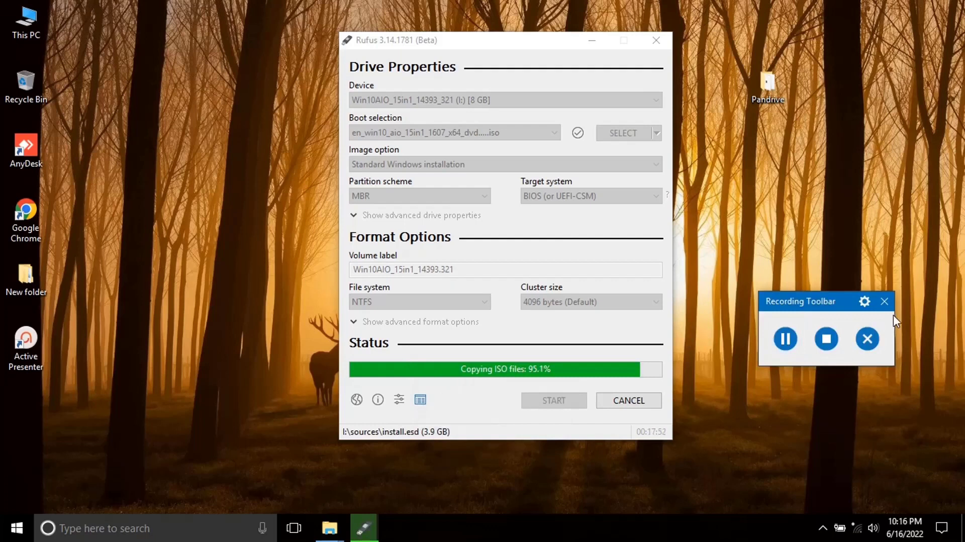
pyautogui.click(884, 301)
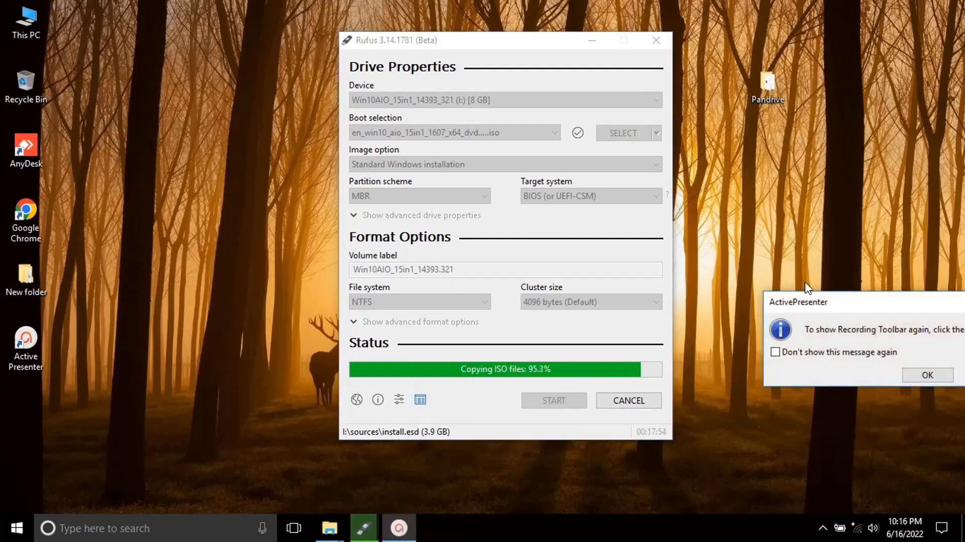
pyautogui.moveTo(887, 304); pyautogui.dragTo(802, 318)
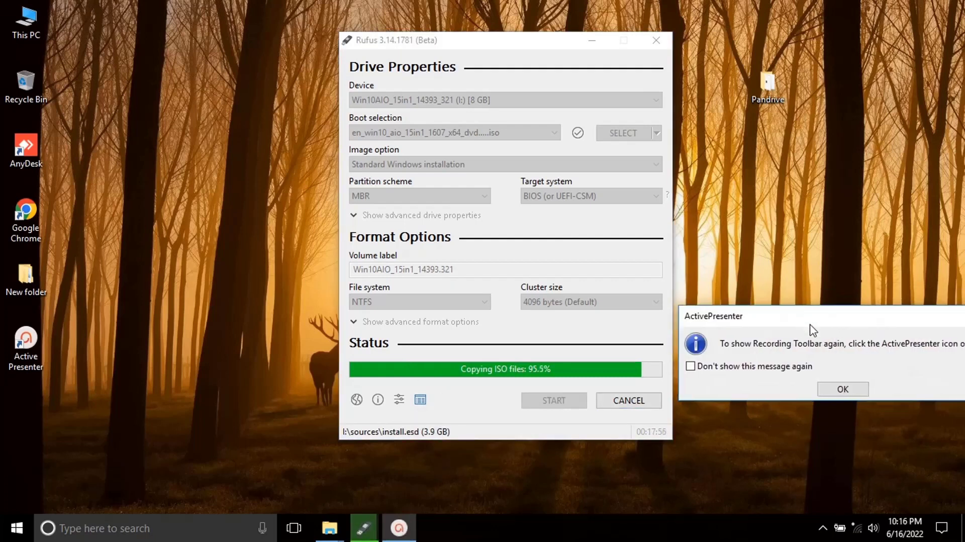
pyautogui.click(838, 388)
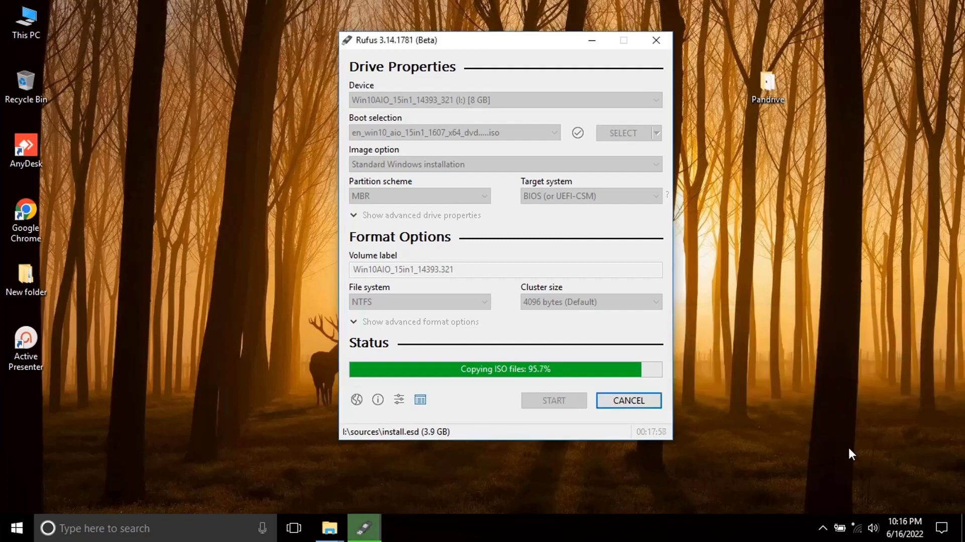
pyautogui.click(823, 527)
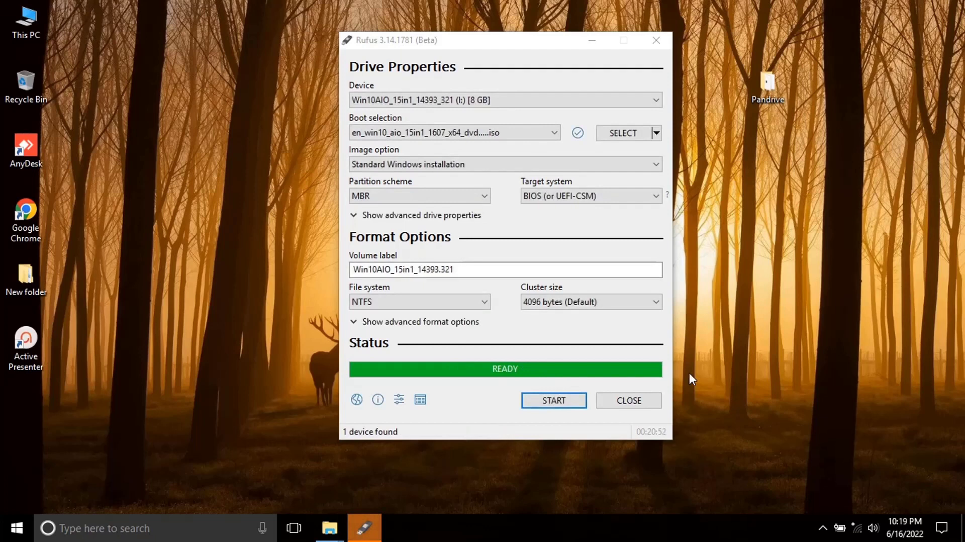
# - Close Rufus and open the Win10AIO_15in1_14393_321 (I:) drive in a maximized File Explorer window
pyautogui.click(373, 528)
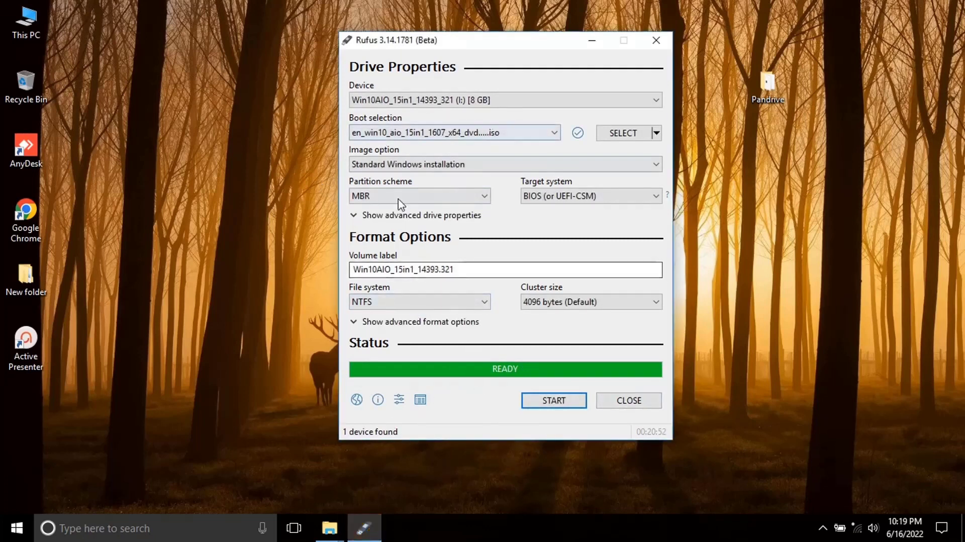
pyautogui.click(629, 401)
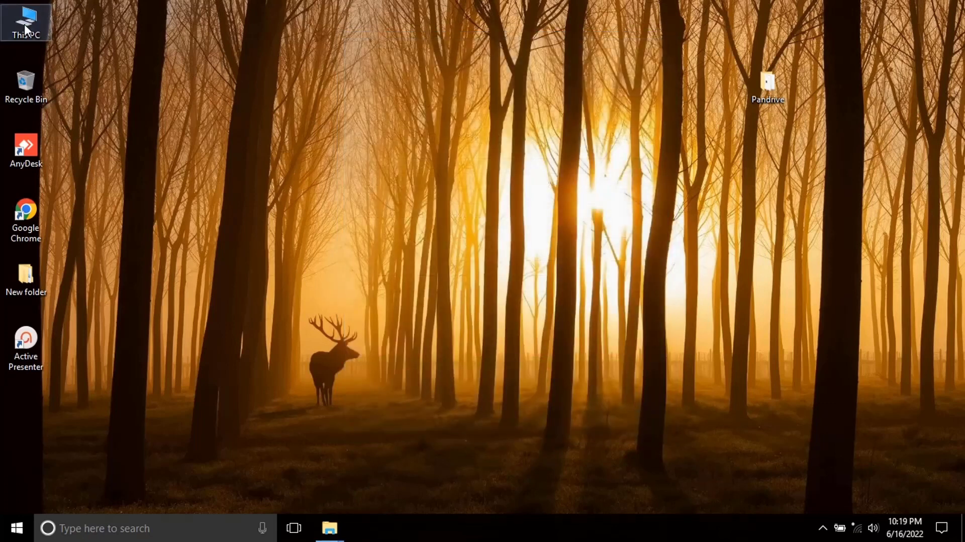
pyautogui.press('super+e')
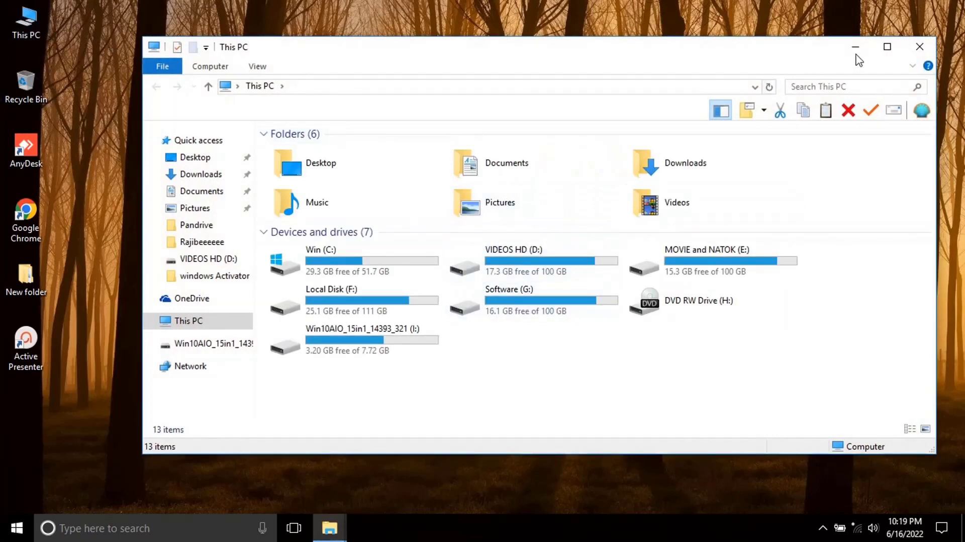
pyautogui.click(888, 47)
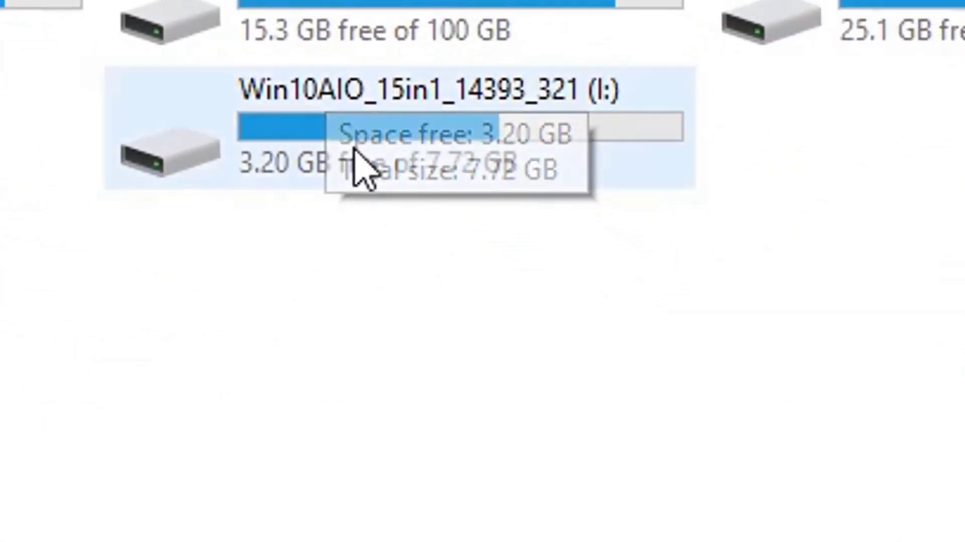
pyautogui.doubleClick(493, 221)
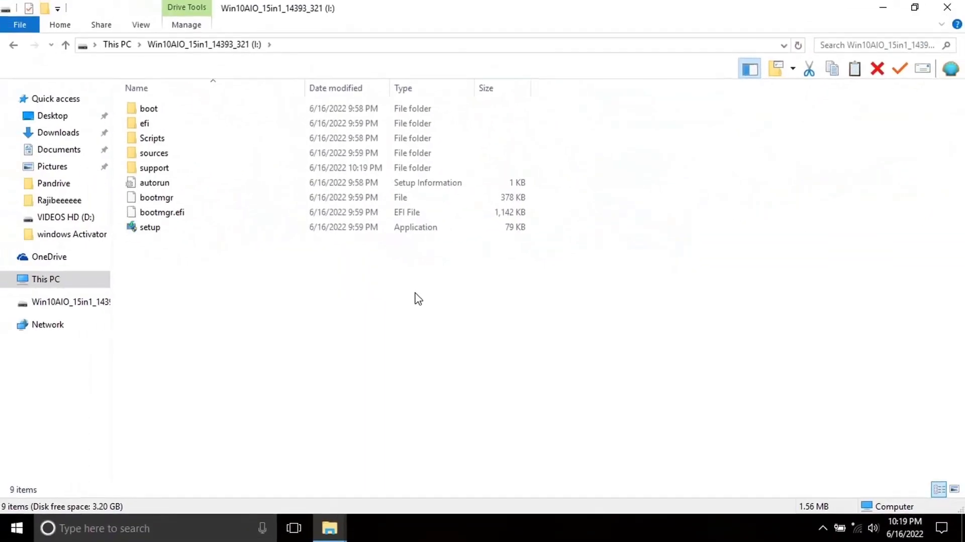
# - Examine the boot and setup files on the USB drive, highlighting all of them, and close the File Explorer window
pyautogui.click(148, 234)
pyautogui.moveTo(179, 109); pyautogui.dragTo(181, 161)
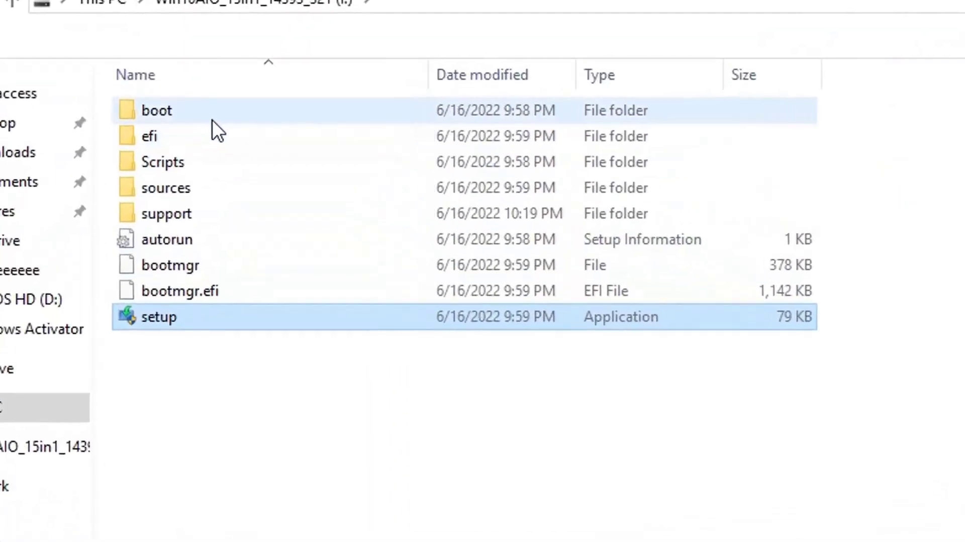
pyautogui.moveTo(213, 203); pyautogui.dragTo(216, 324)
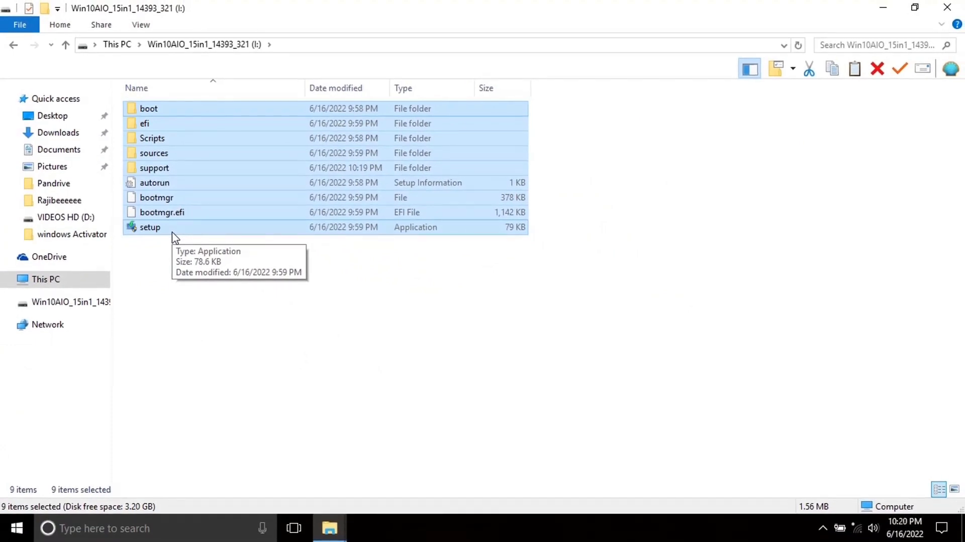
pyautogui.click(192, 258)
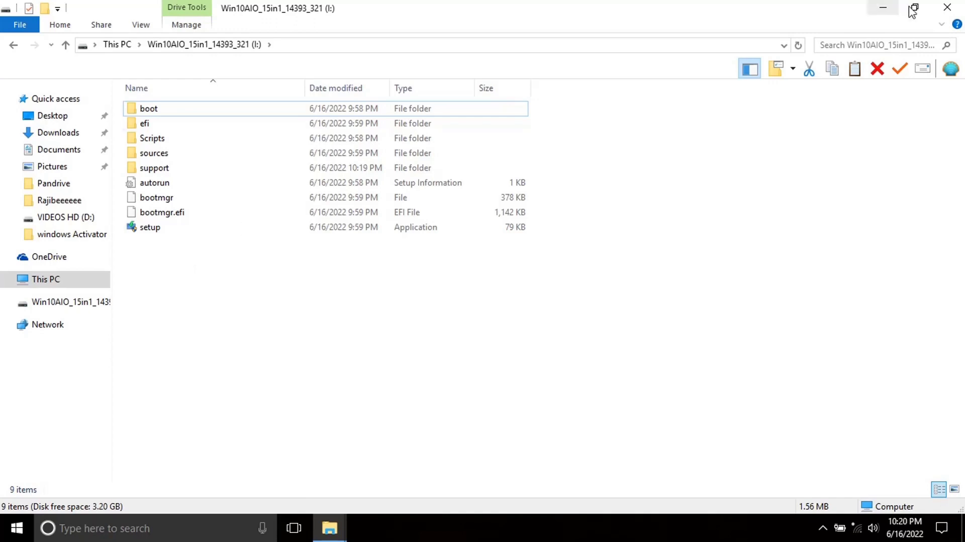
pyautogui.click(948, 9)
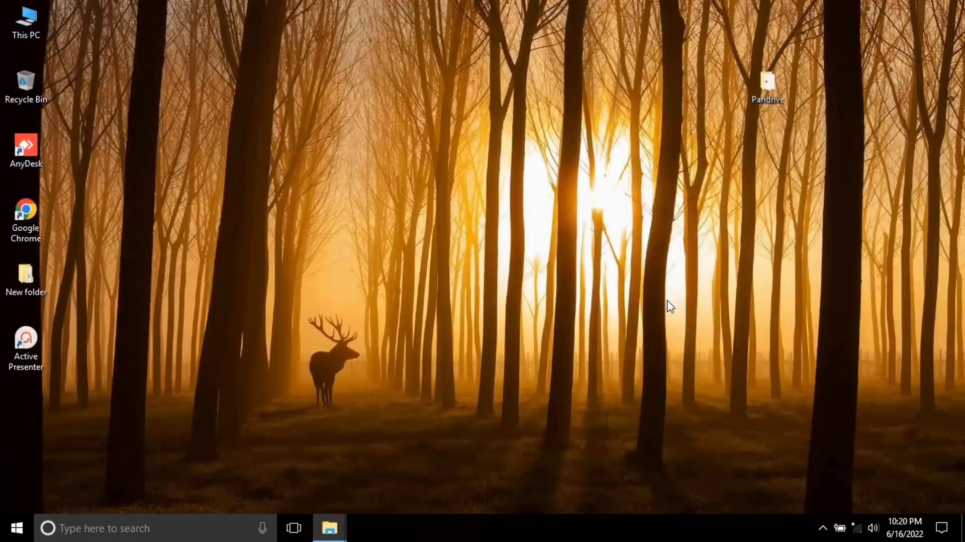